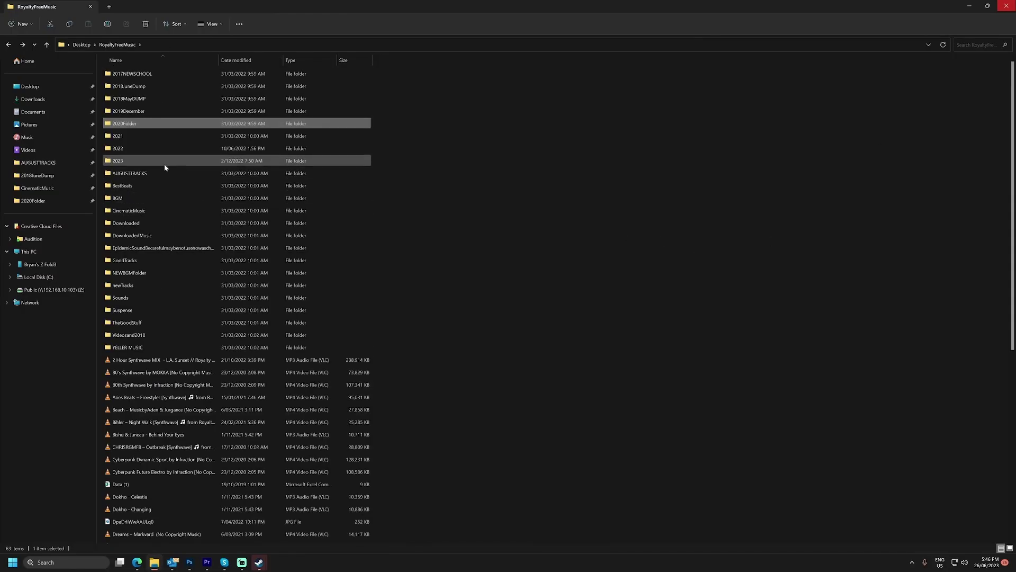
Open the 2023 folder inside RoyaltyFreeMusic in File Explorer
double_click(163, 162)
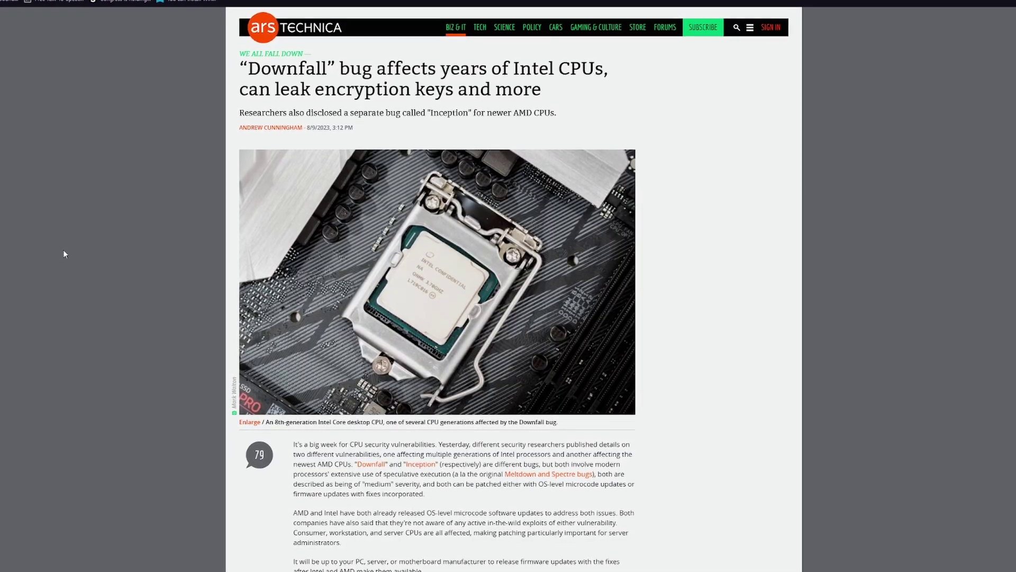
scroll(59, 255, down, 6)
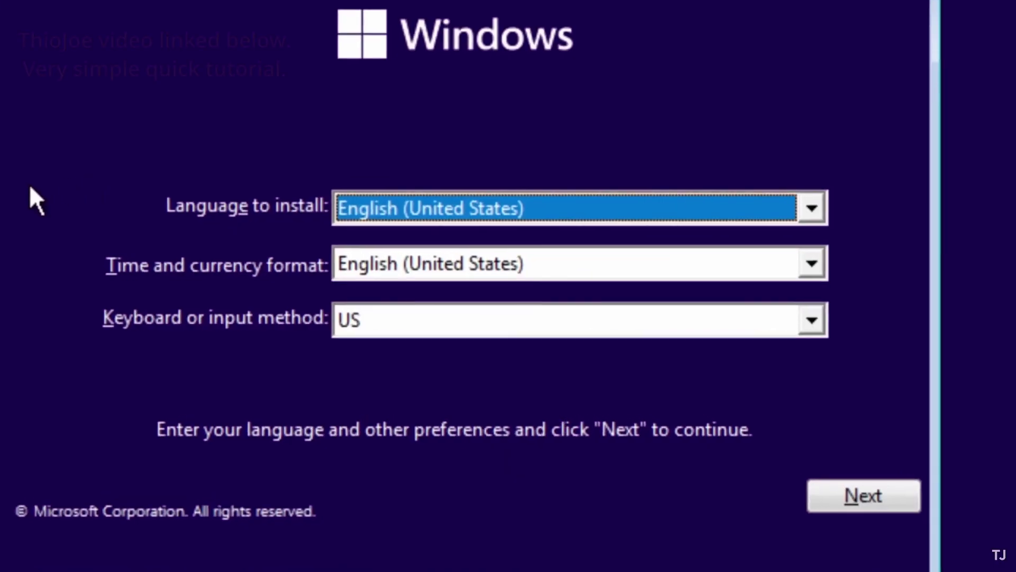
Choose English (World) as the time and currency format, then skip the OOBEREGION error
click(786, 248)
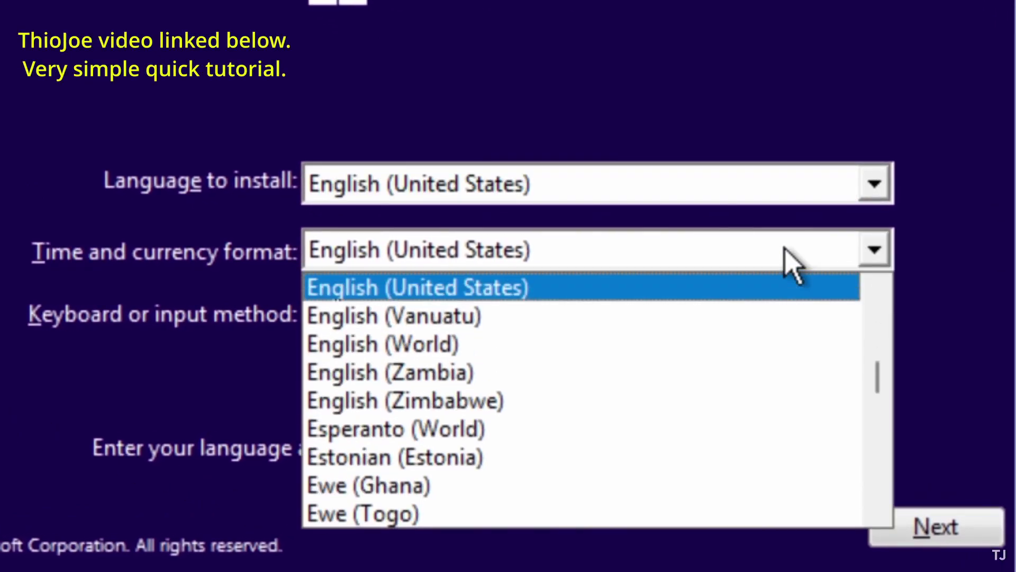
click(521, 345)
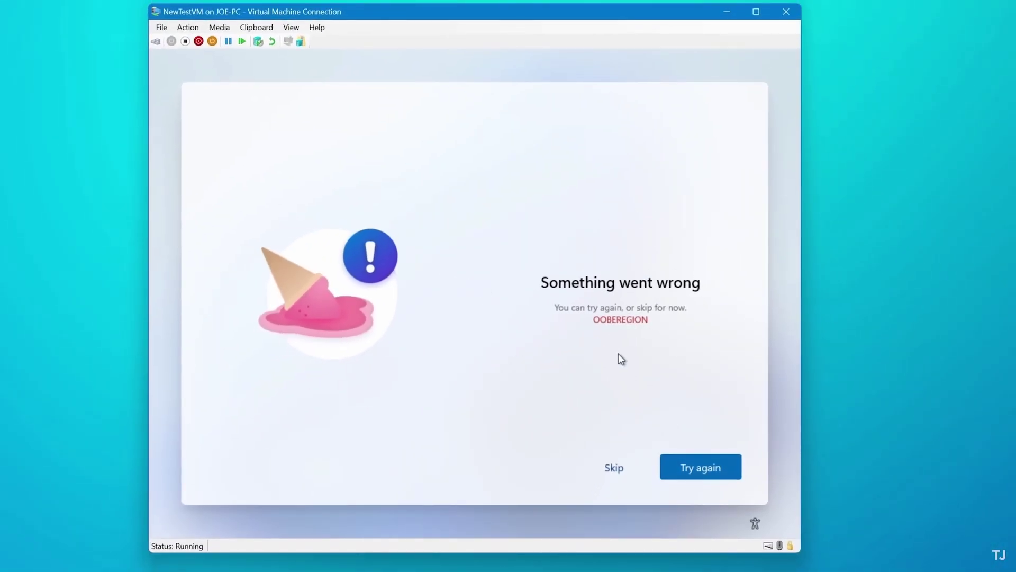
click(613, 468)
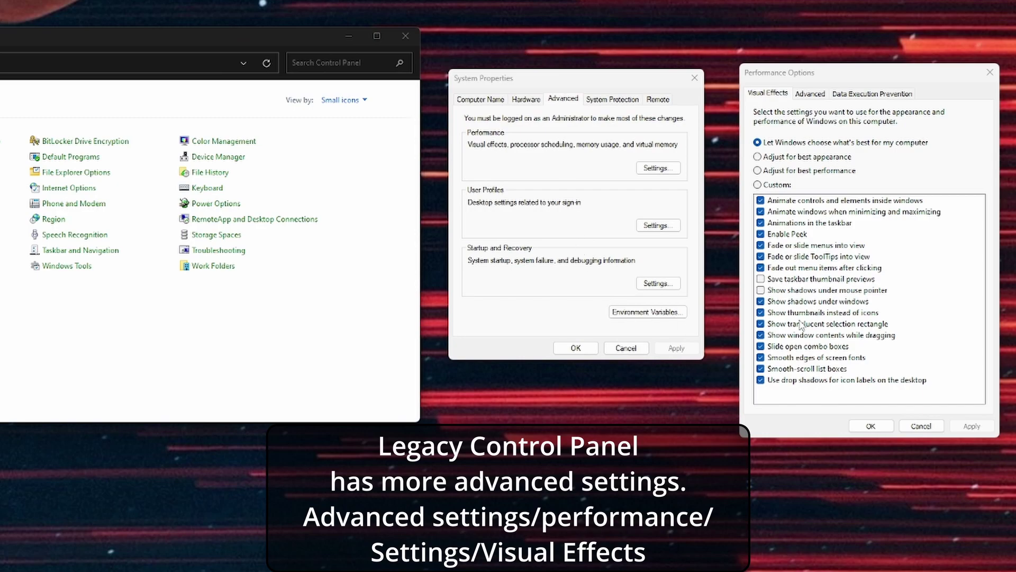
Untick animate controls, minimize/maximize window animations and taskbar animations in Visual Effects
click(761, 201)
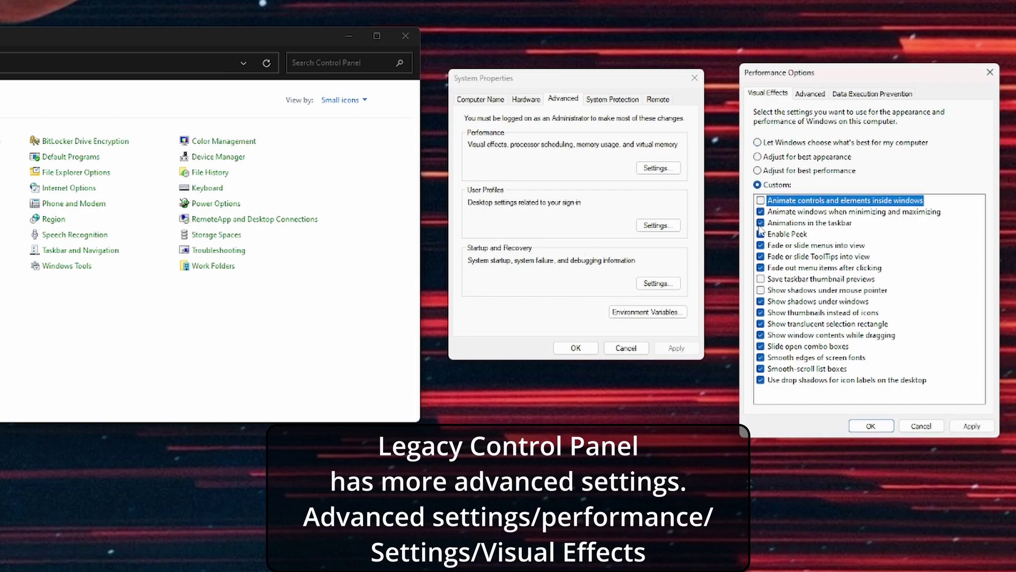
click(761, 212)
click(760, 223)
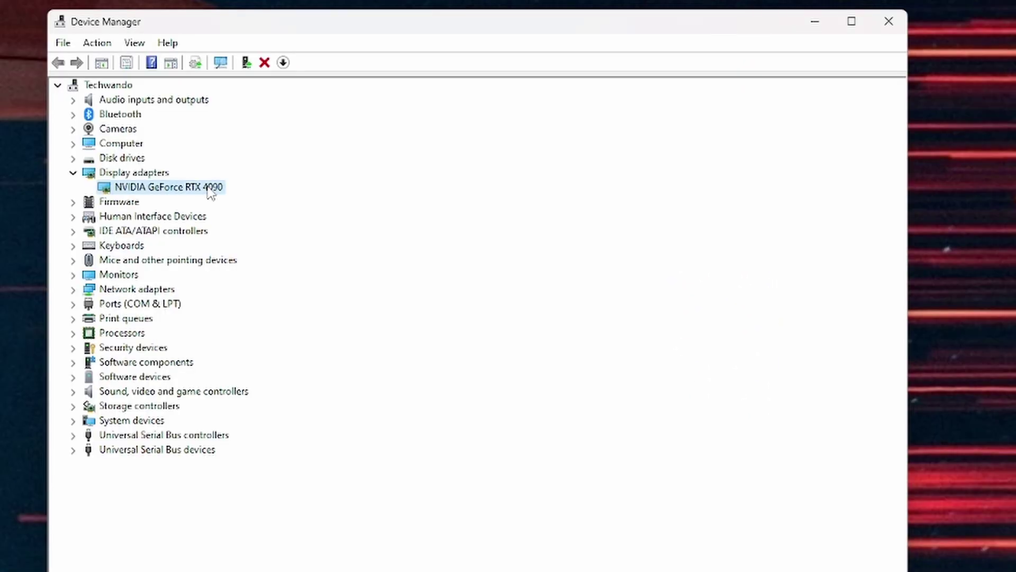
right_click(214, 189)
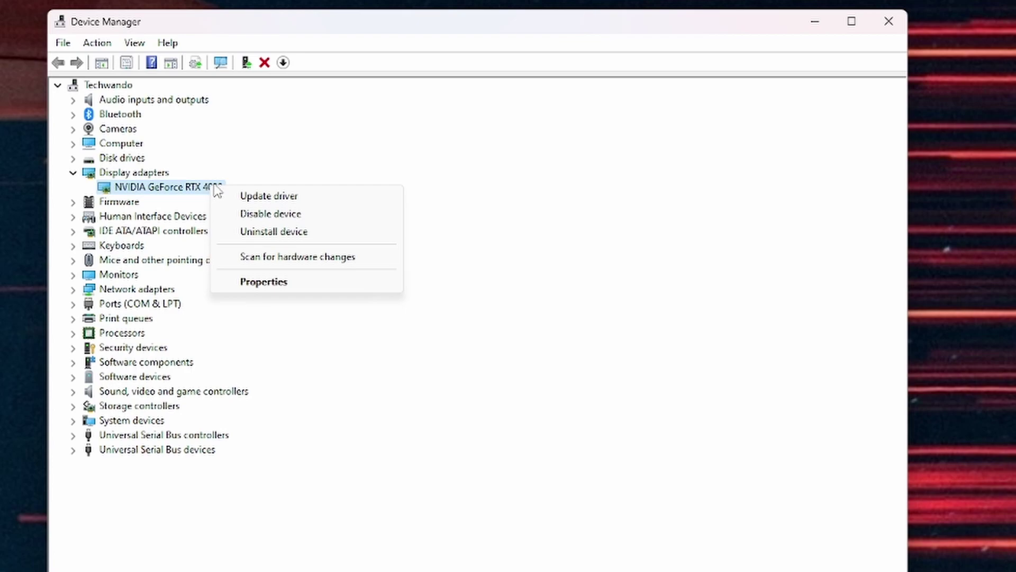
click(591, 210)
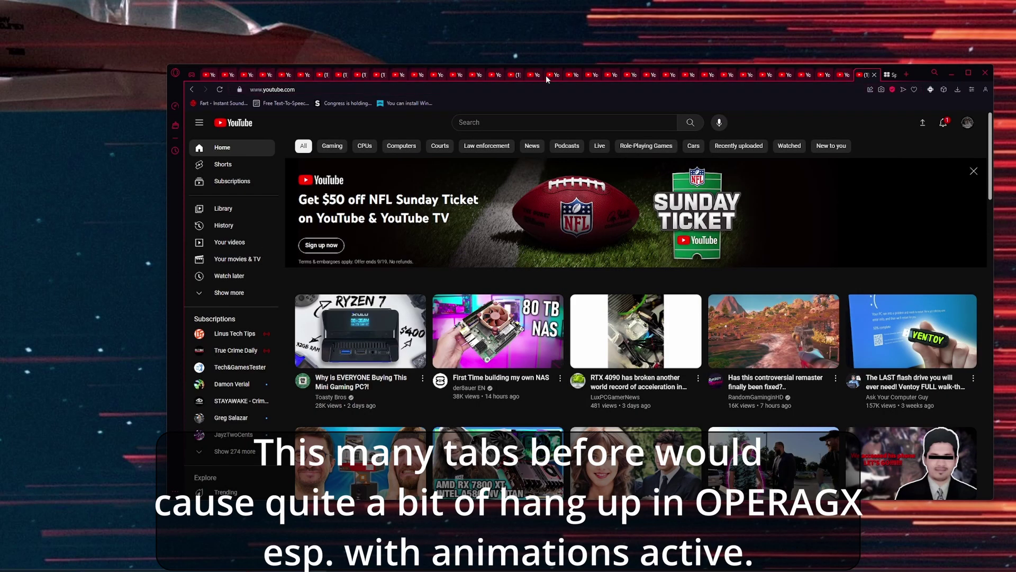
click(889, 75)
drag(917, 74, 926, 196)
click(540, 200)
key(ctrl+shift+Tab)
key(ctrl+shift+Tab)
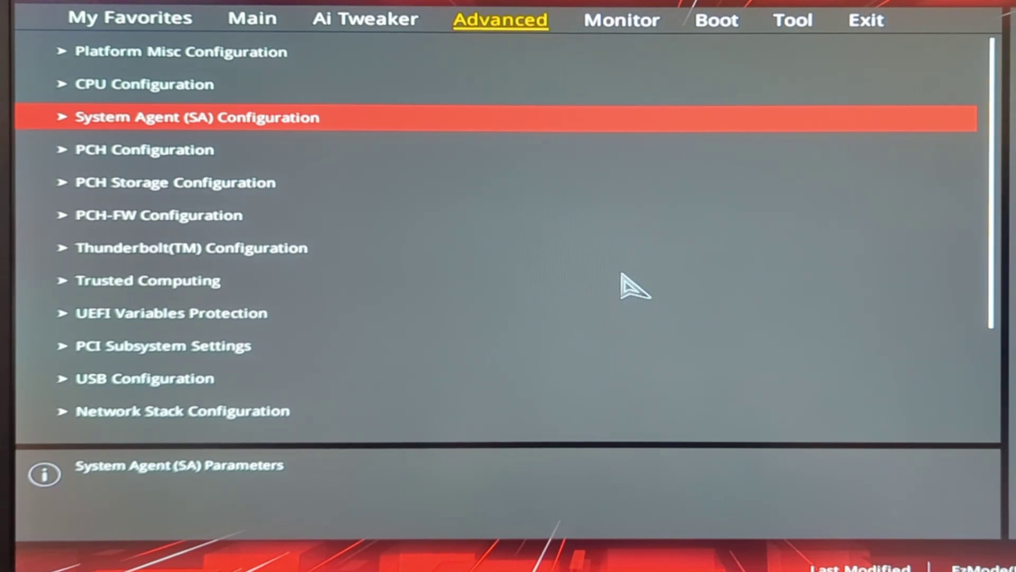
Open System Agent > Graphics Configuration and keep Primary Display set to PCIE
key(Return)
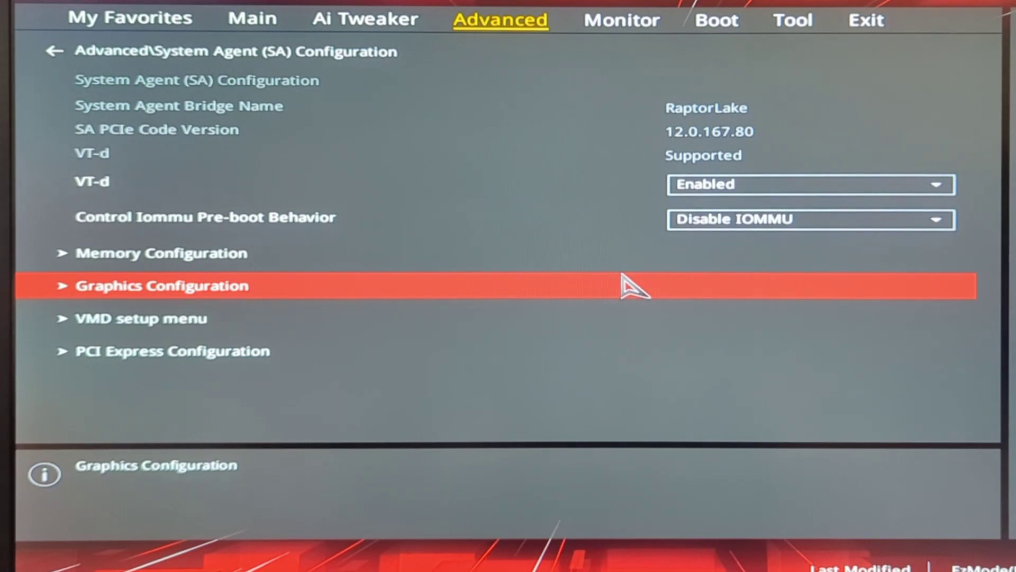
click(622, 275)
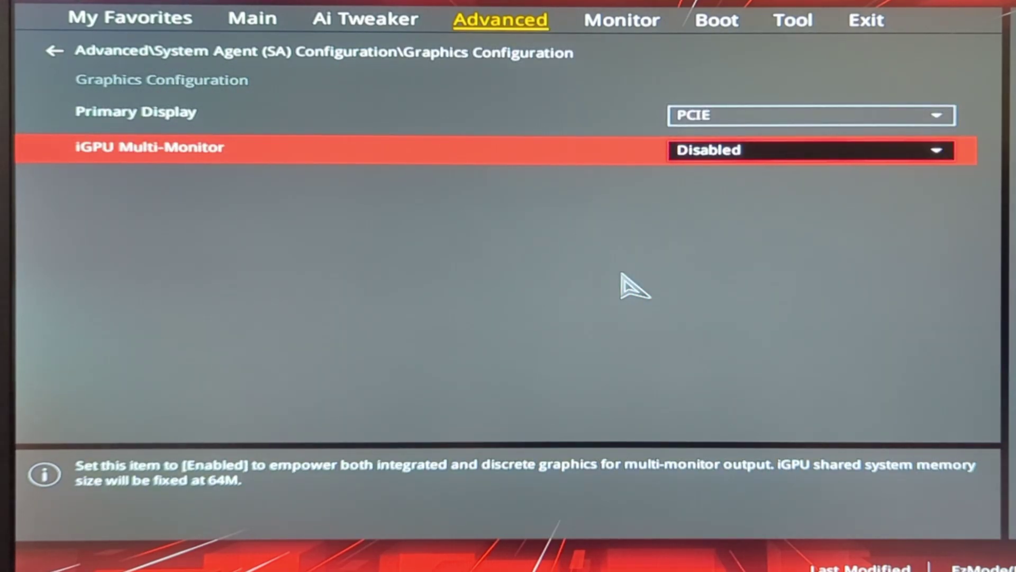
key(Up)
key(Return)
key(Up)
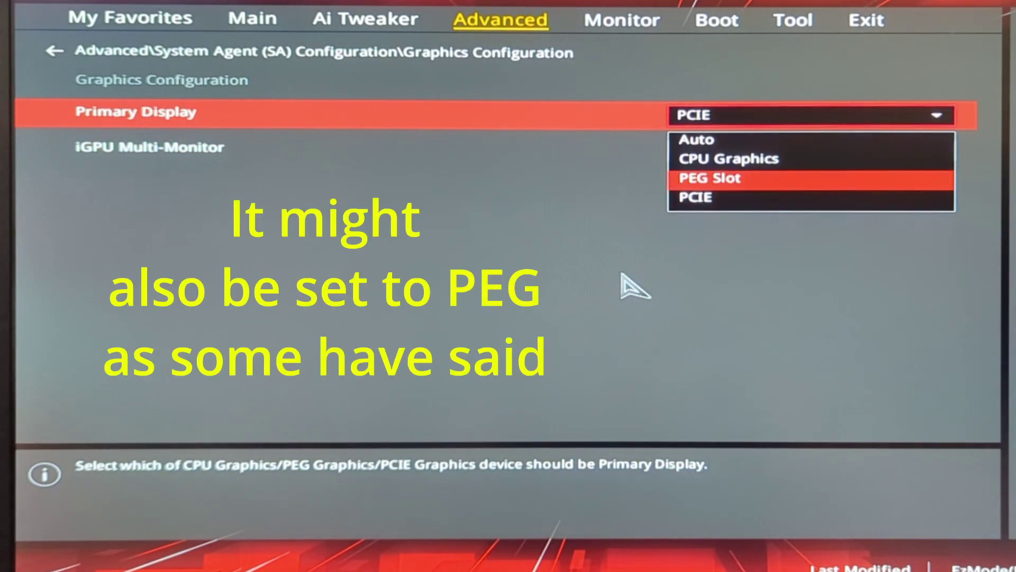
key(Up)
key(Up)
key(Down)
key(Down)
key(Down)
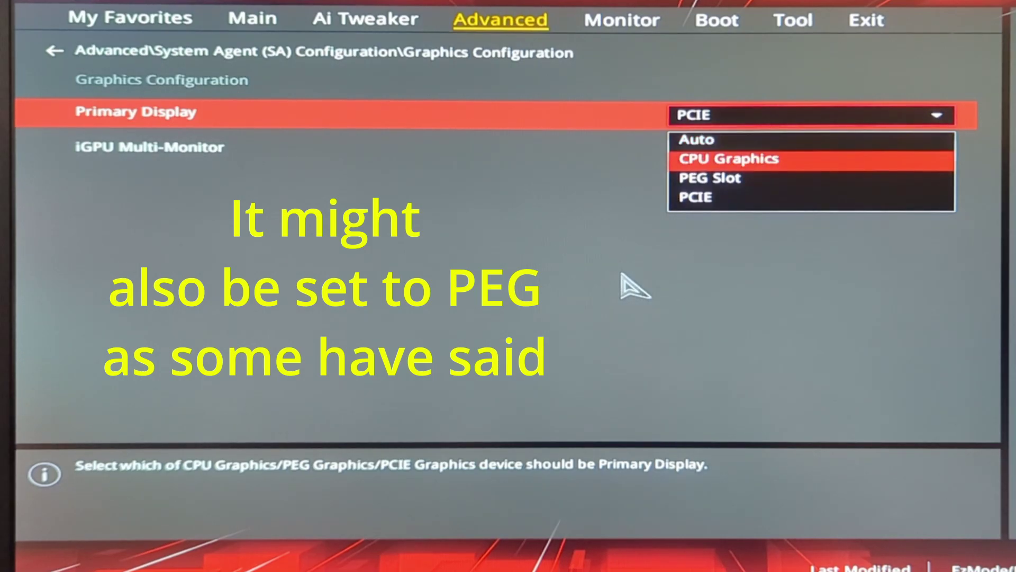
key(Return)
Check the iGPU Multi-Monitor options and keep it Disabled
key(Down)
key(Return)
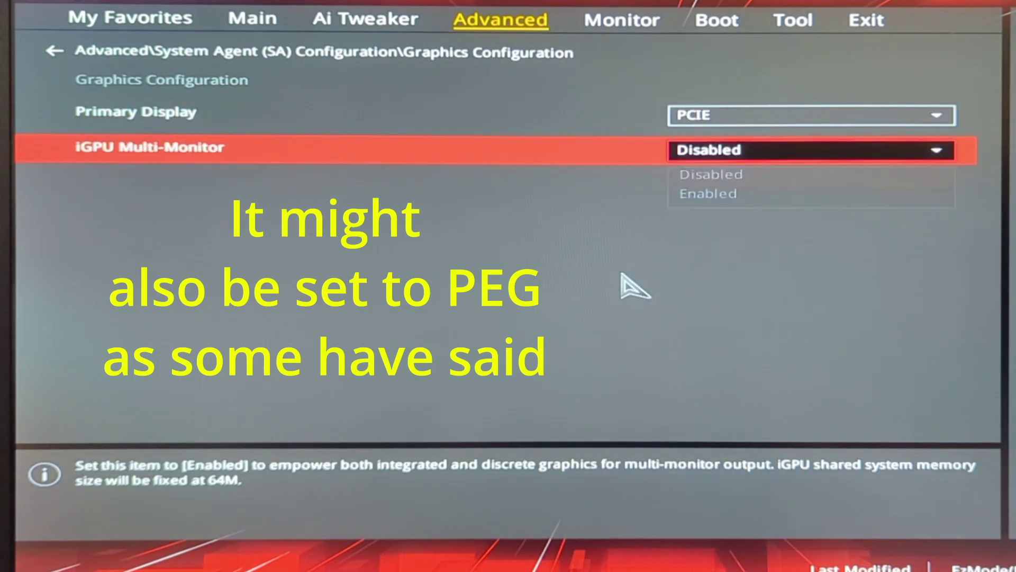
key(Down)
key(Up)
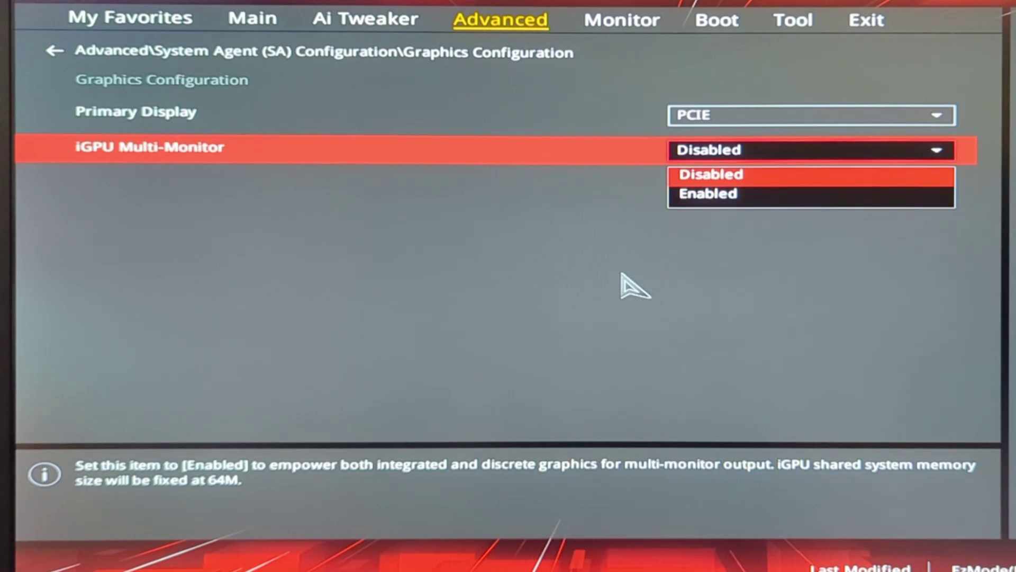
key(Return)
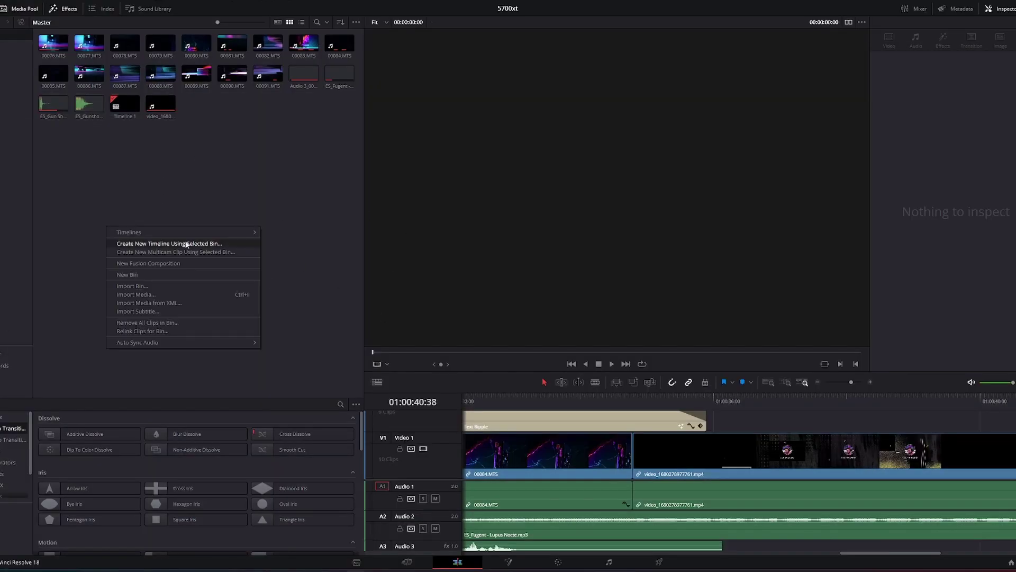
Create a timeline from the selected bin, play it from the start, then stop it
click(182, 291)
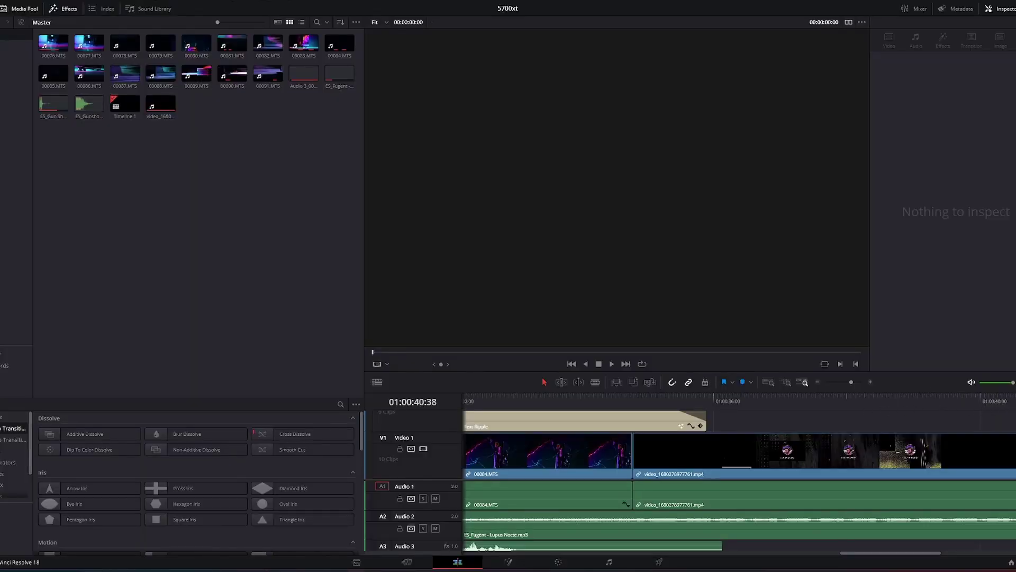
drag(647, 398, 622, 398)
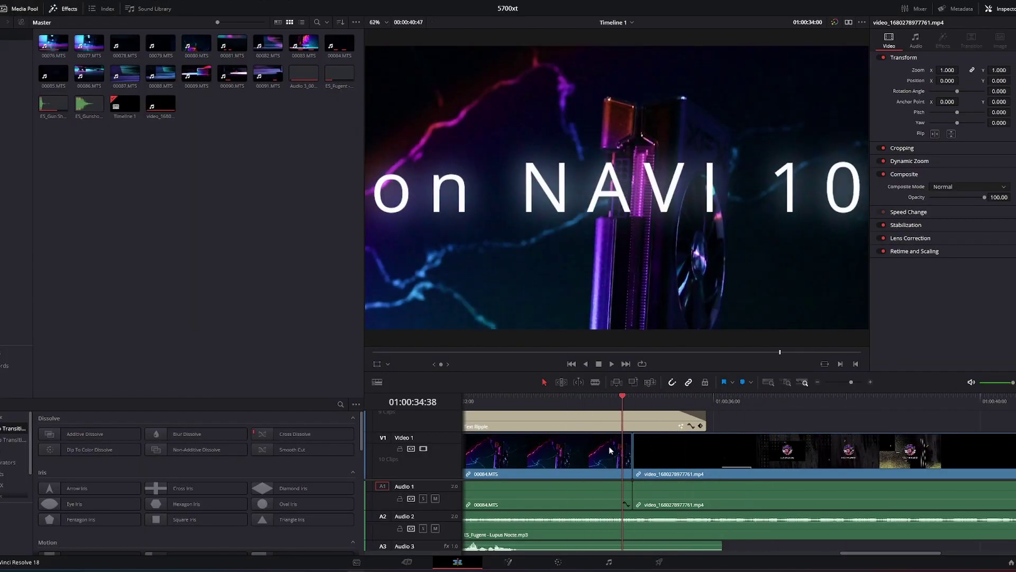
key(Home)
click(612, 364)
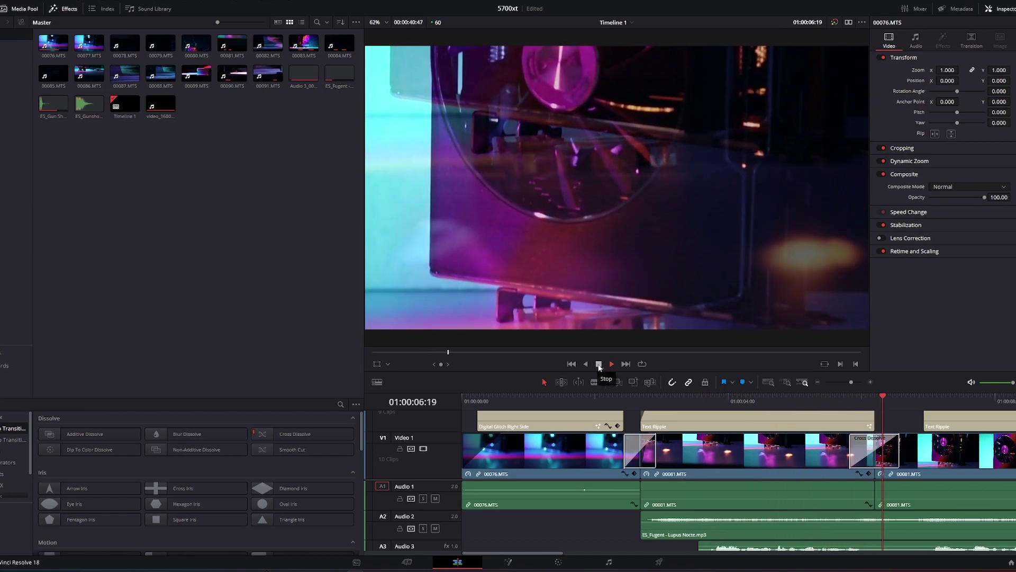
click(599, 365)
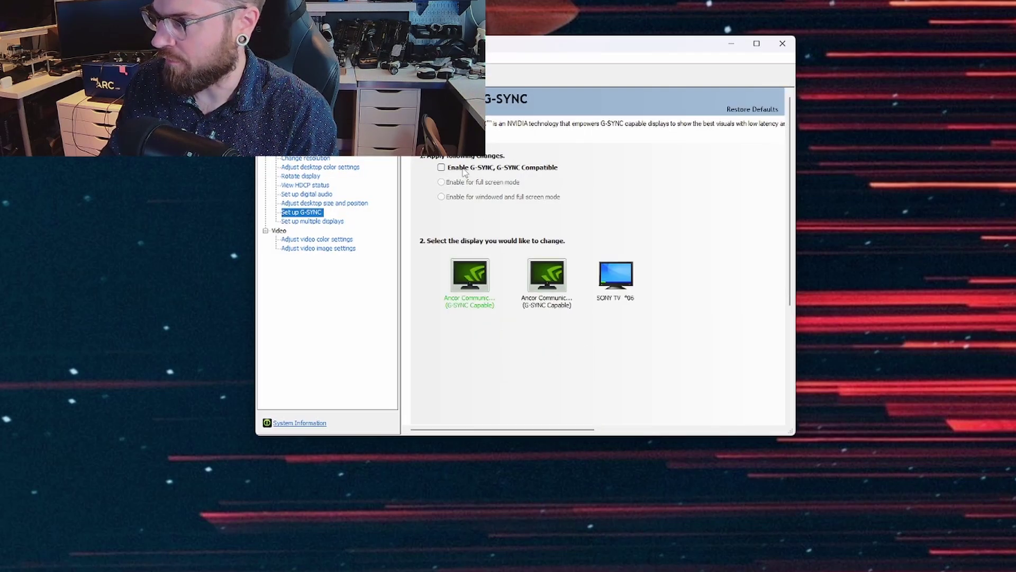
Enable G-SYNC, G-SYNC Compatible with 'Enable for full screen mode' selected
click(441, 169)
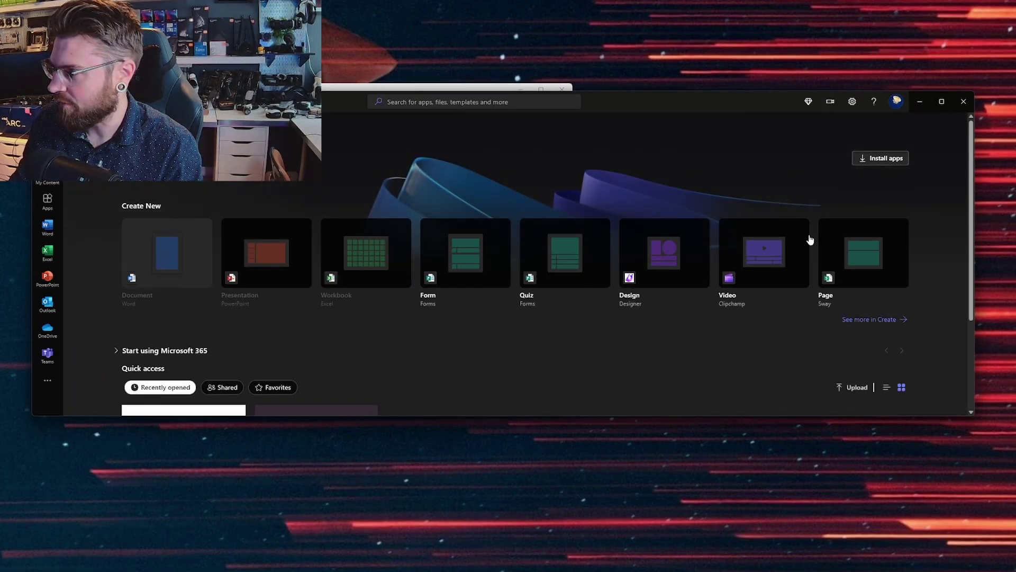
Close the NVIDIA G-SYNC window and move Microsoft 365 to the top of the screen
drag(640, 104, 751, 388)
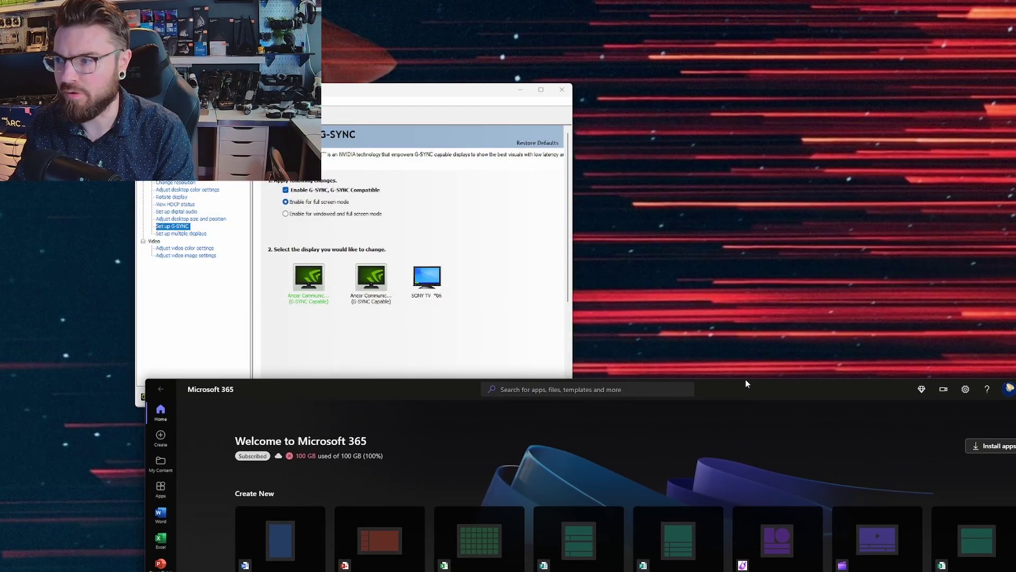
click(563, 91)
drag(762, 388, 637, 47)
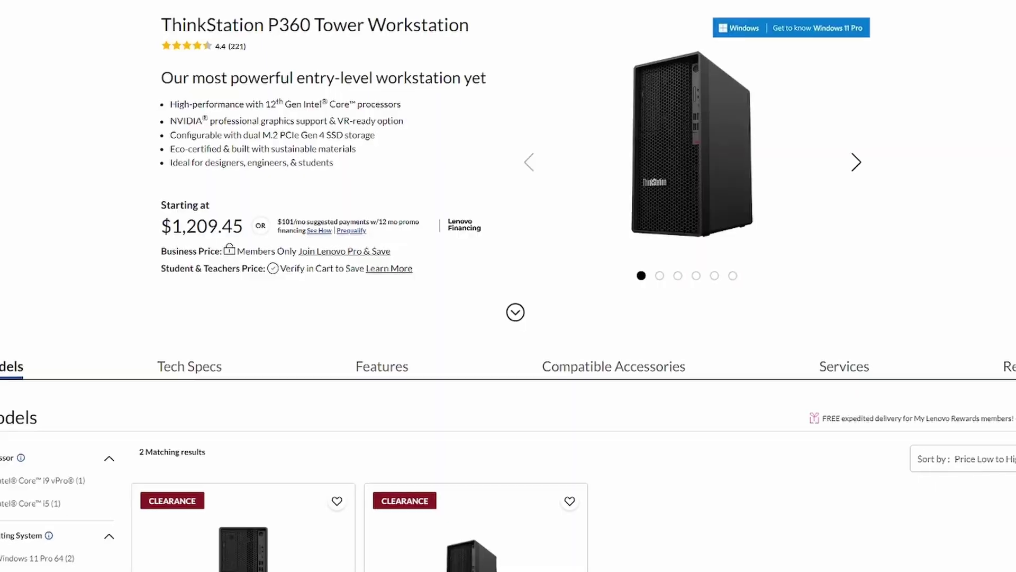
Advance the ThinkStation P360 photo carousel twice, then scroll down to Tech Specs
click(837, 169)
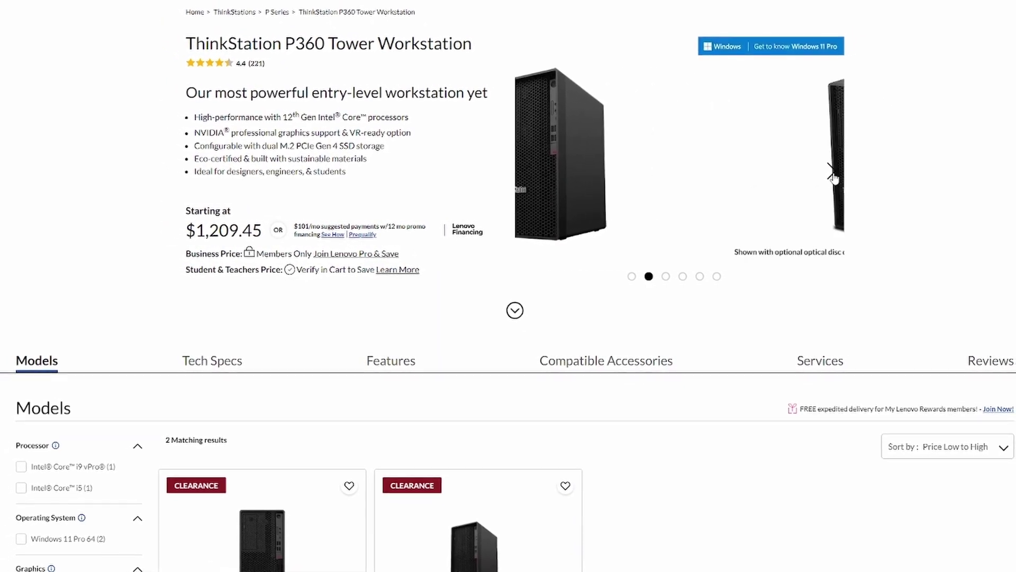
click(837, 169)
scroll(885, 180, down, 1)
scroll(890, 183, down, 10)
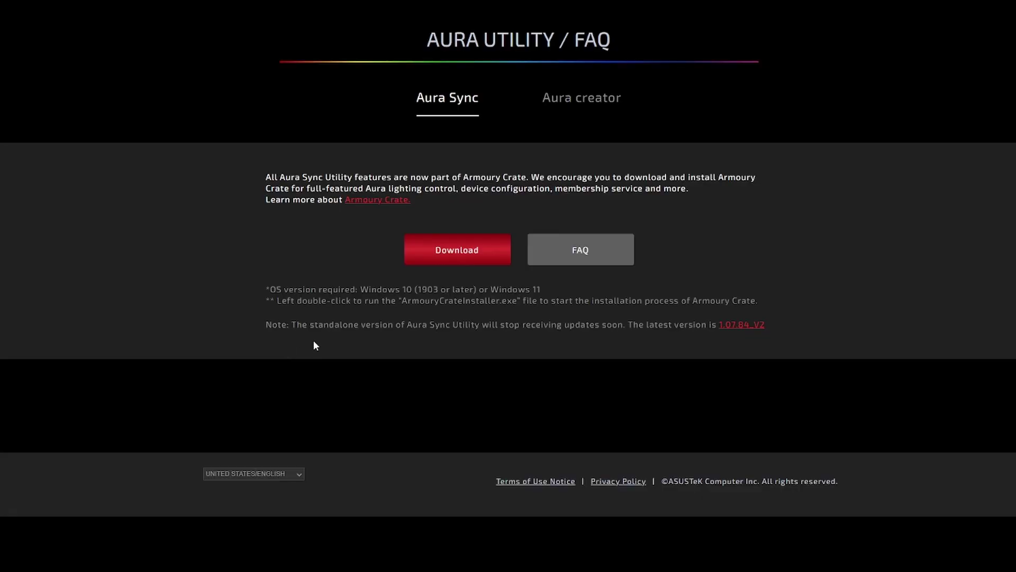
Select the Note text saying the standalone Aura Sync Utility will stop receiving updates
drag(316, 322, 628, 330)
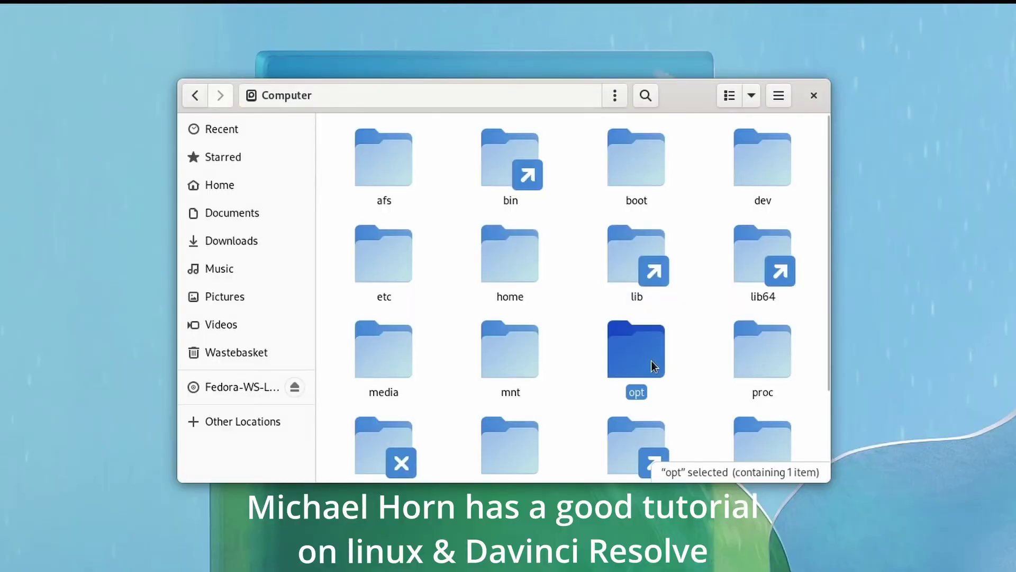
Navigate into the /opt/resolve/bin folder
double_click(651, 360)
double_click(412, 164)
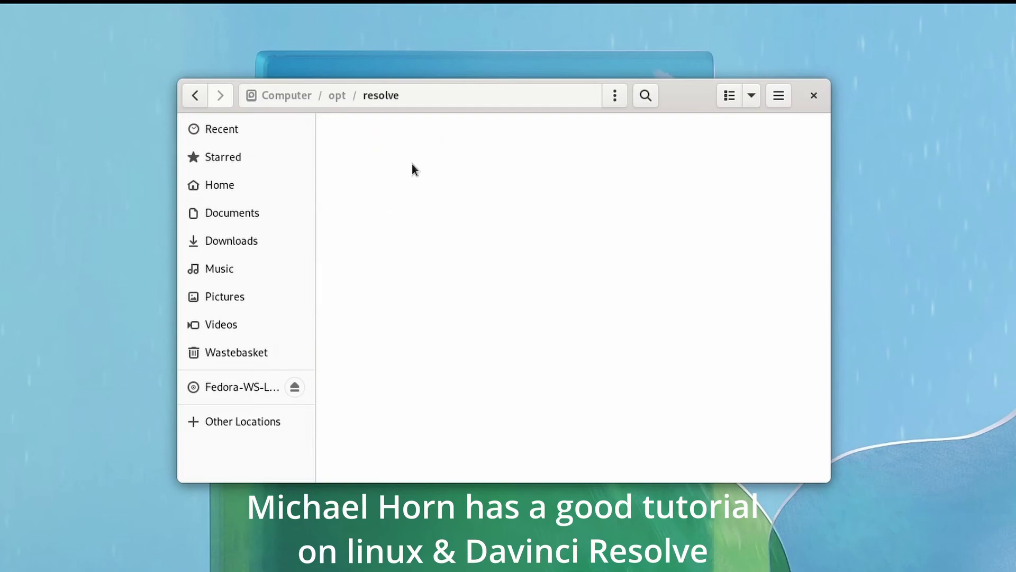
click(398, 168)
double_click(398, 168)
scroll(390, 439, down, 2)
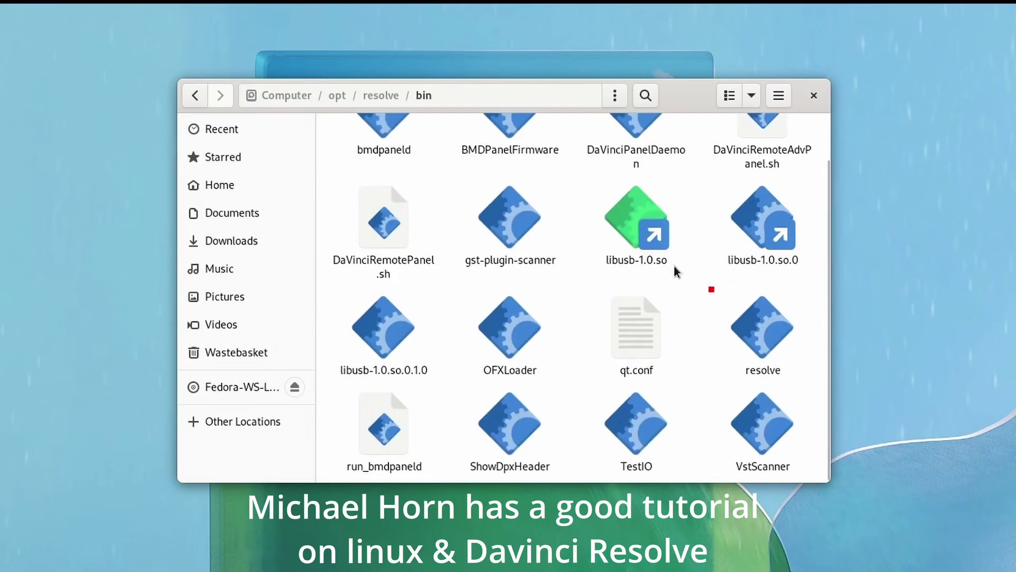
Open a terminal in bin and run ./resolve, which fails on missing libGLU.so.1
right_click(700, 332)
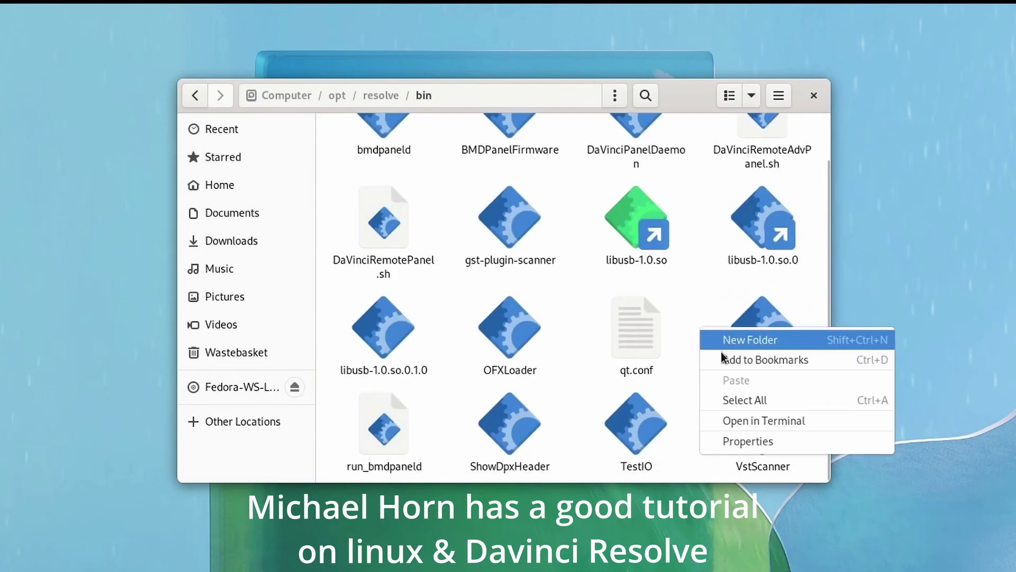
click(756, 421)
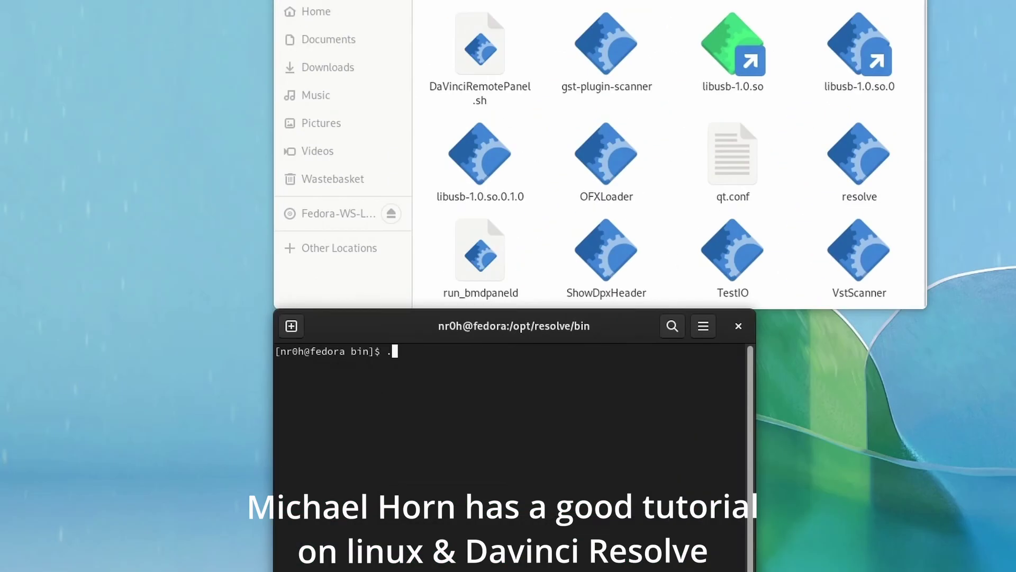
text(./resolve)
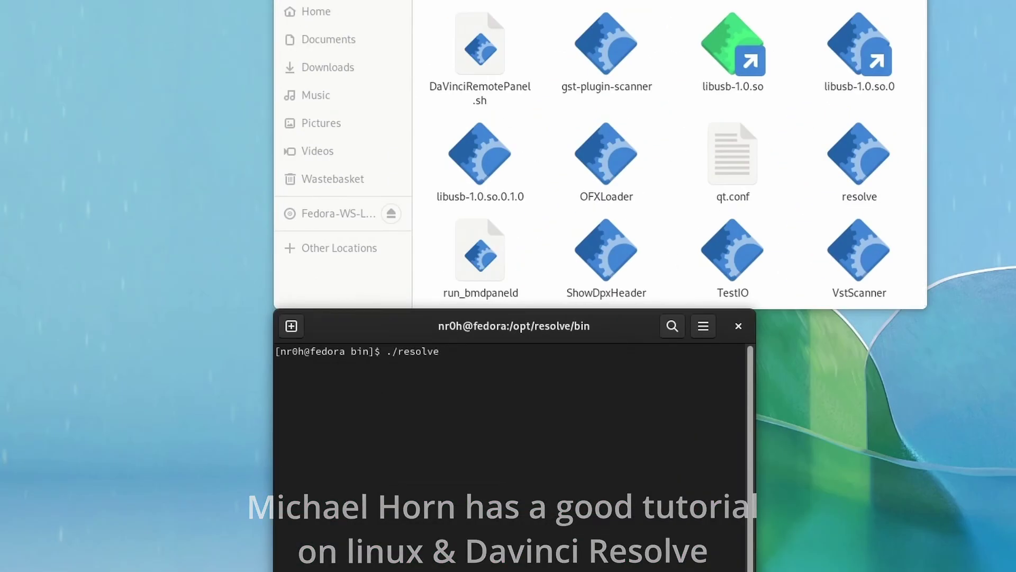
key(Return)
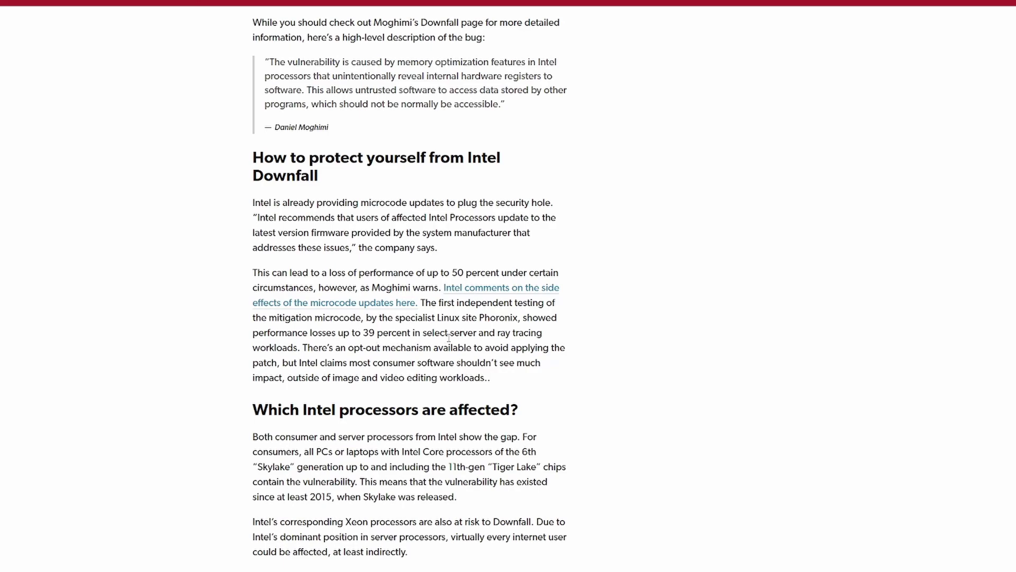
Scroll the PCWorld Downfall article down to the affected Intel chips, Skylake through Tiger Lake plus Xeon
scroll(592, 428, down, 2)
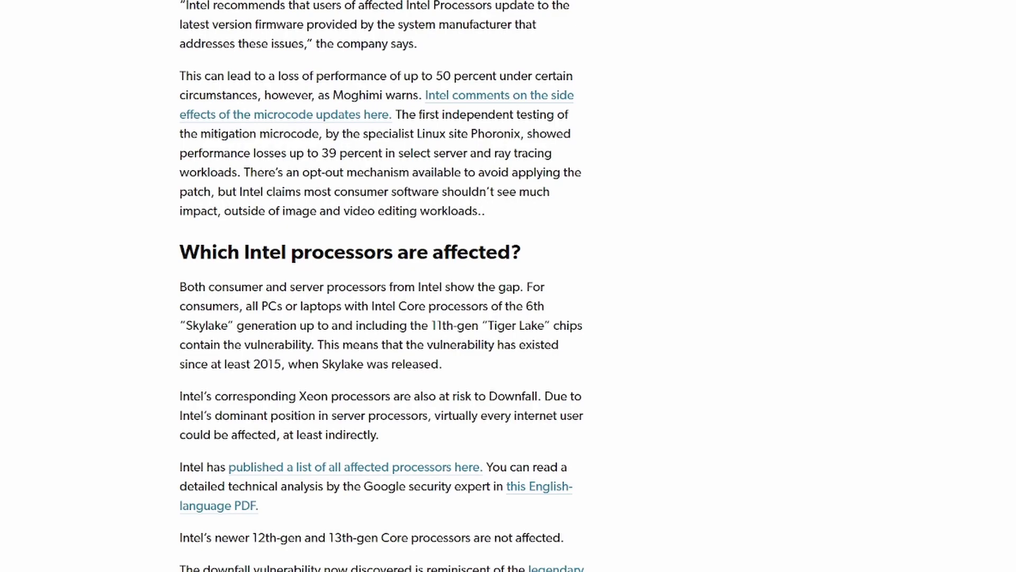
Scroll up to the article headline, then down to the section on why CVE-2022-40982 is serious
scroll(518, 193, up, 20)
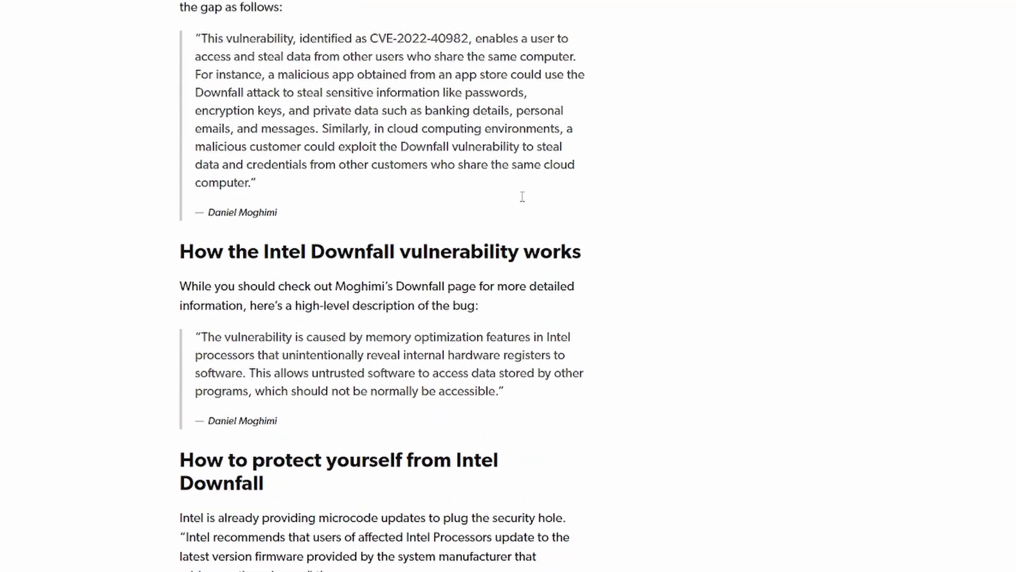
scroll(517, 193, up, 8)
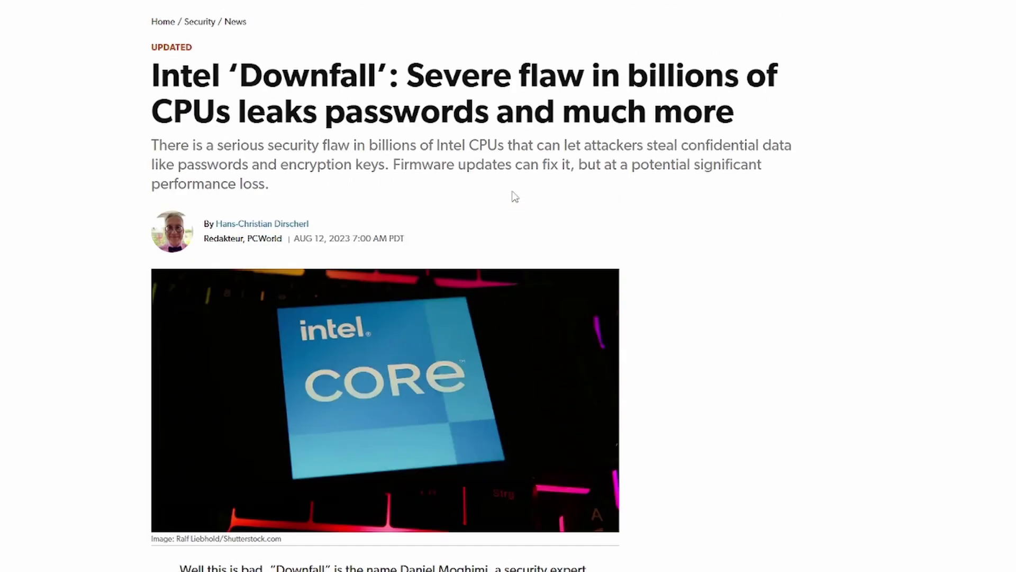
scroll(758, 387, down, 10)
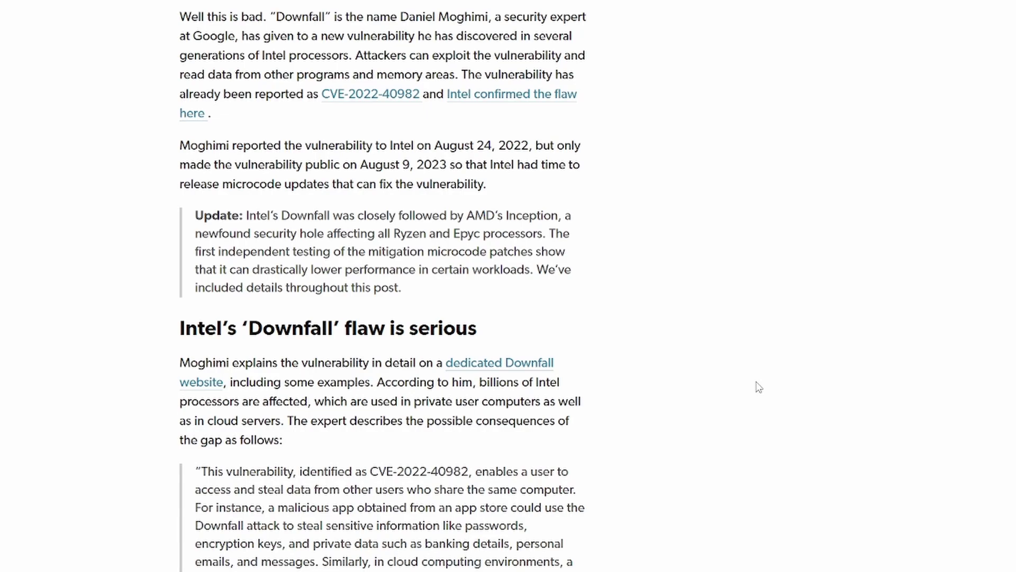
scroll(758, 386, down, 3)
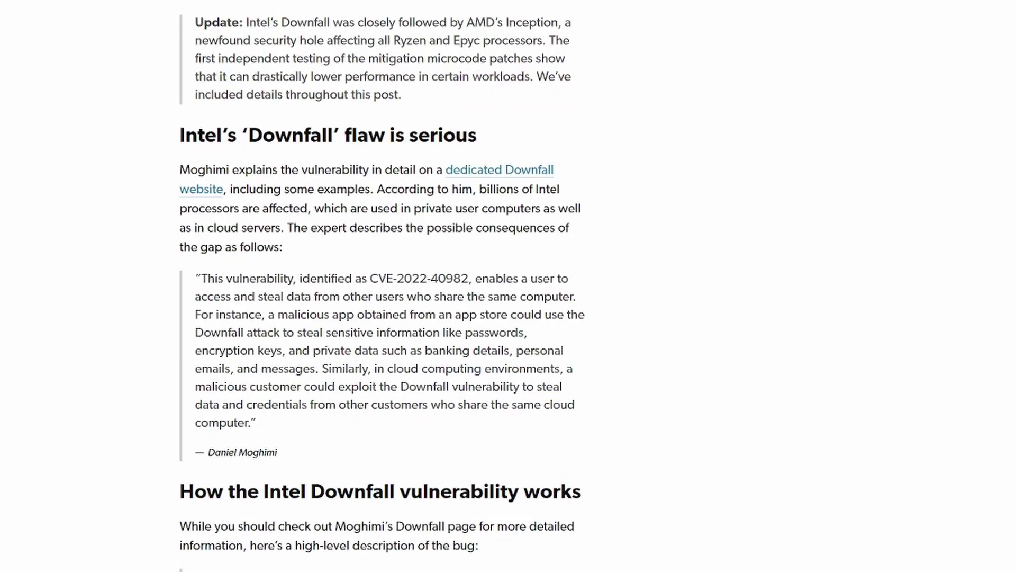